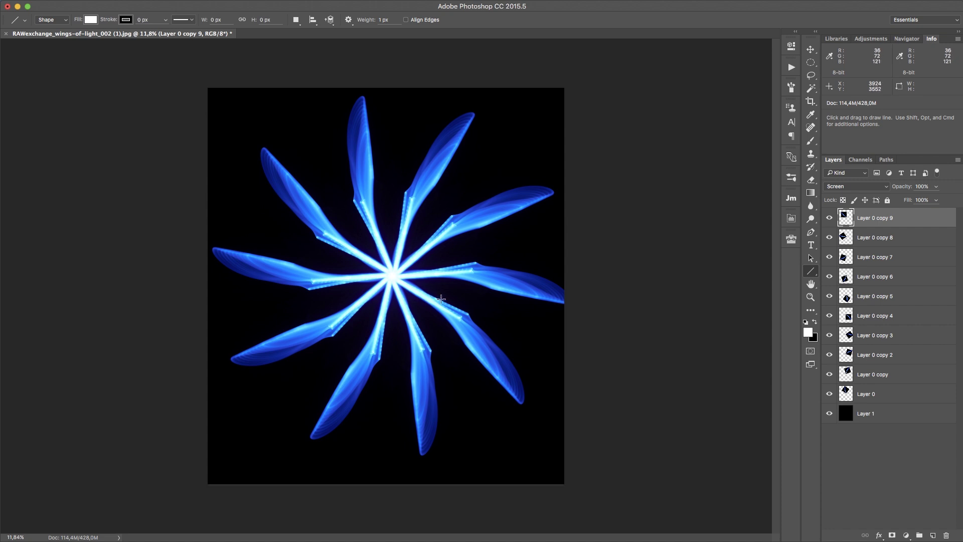
Step: Delete the nine Layer 0 copy wing layers, keeping only the original wing, then switch to Chrome
left_click(909, 379, "shift")
left_click(947, 535)
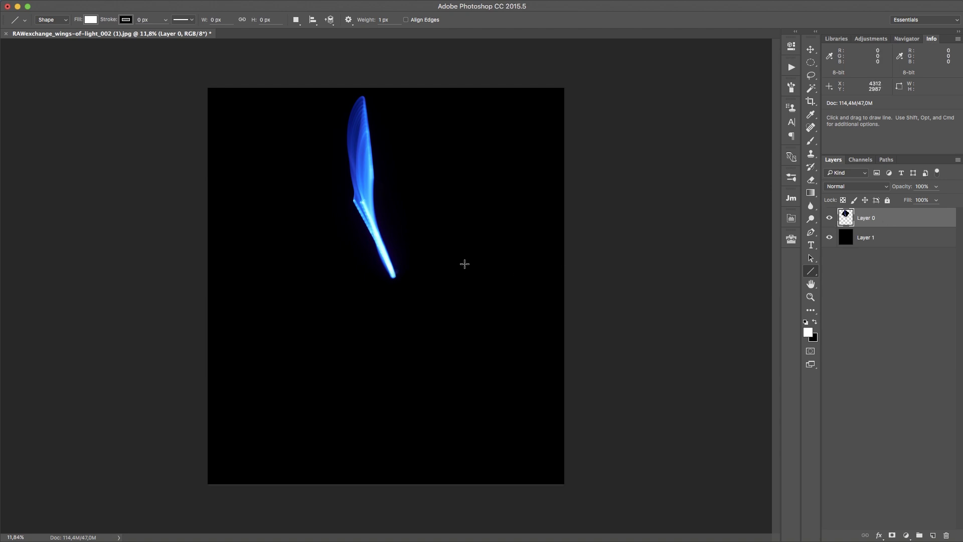
key("super+Tab")
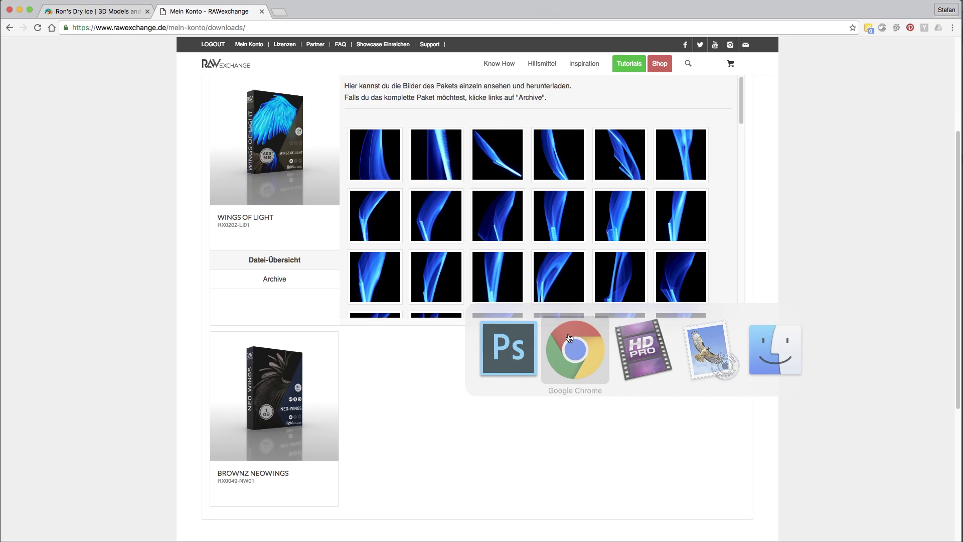
Step: Scroll up the RAWexchange downloads page to view the Wings of Light thumbnails
scroll(480, 247, "up", 3)
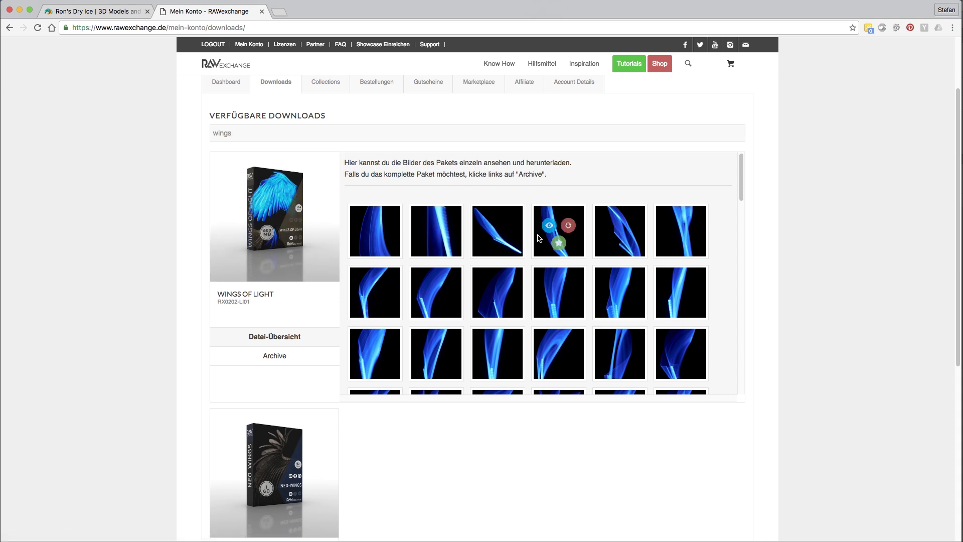
mouse_move(499, 231)
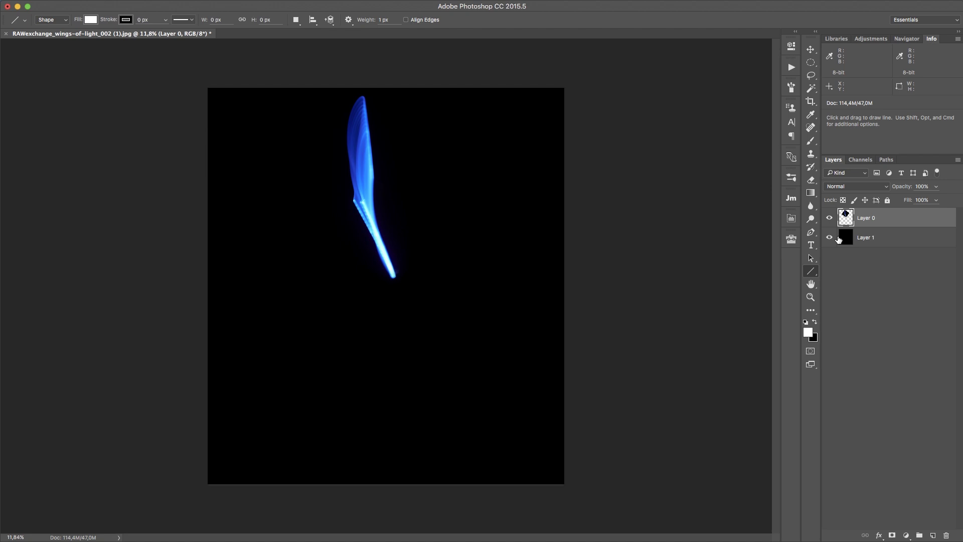
Step: Toggle black Layer 1 off and on, set Layer 0 to Screen blending, and add an empty layer
left_click(829, 237)
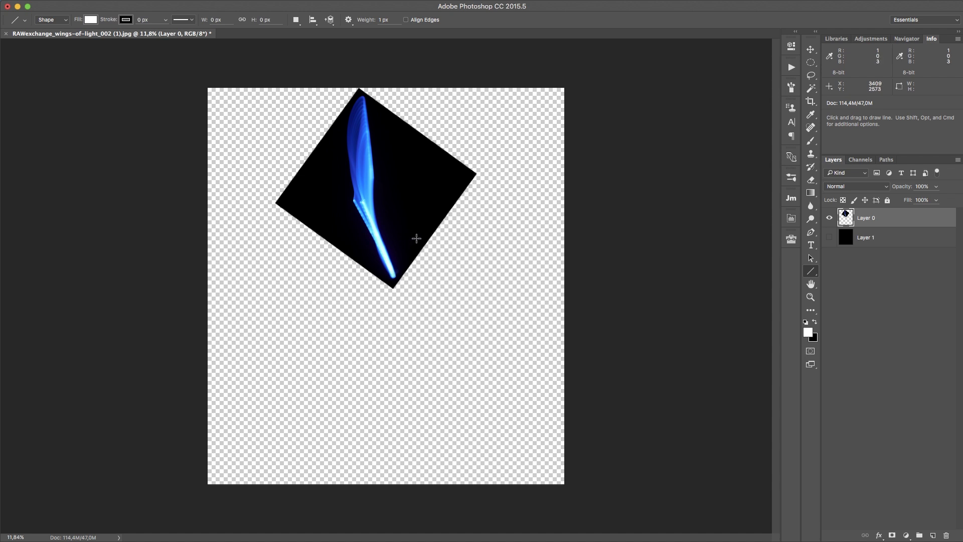
left_click(829, 237)
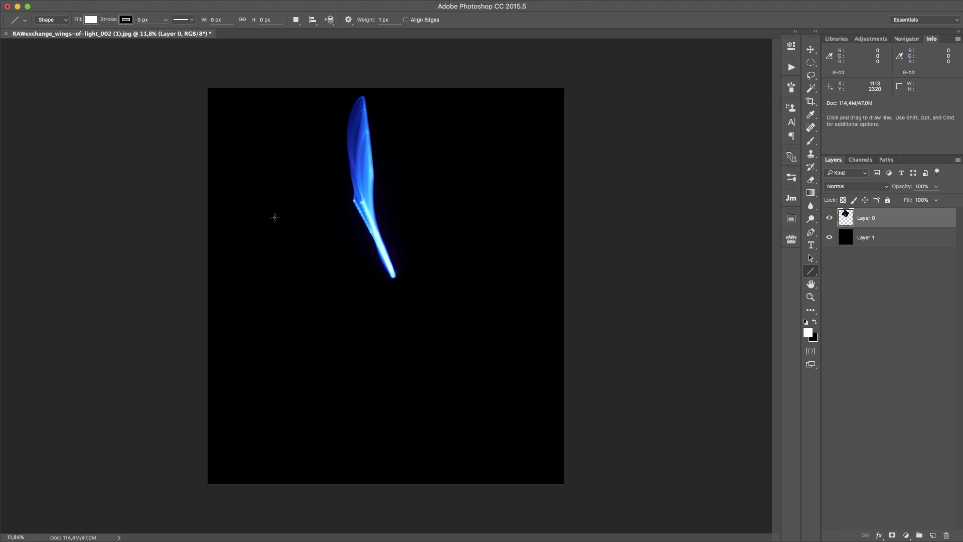
left_click(841, 190)
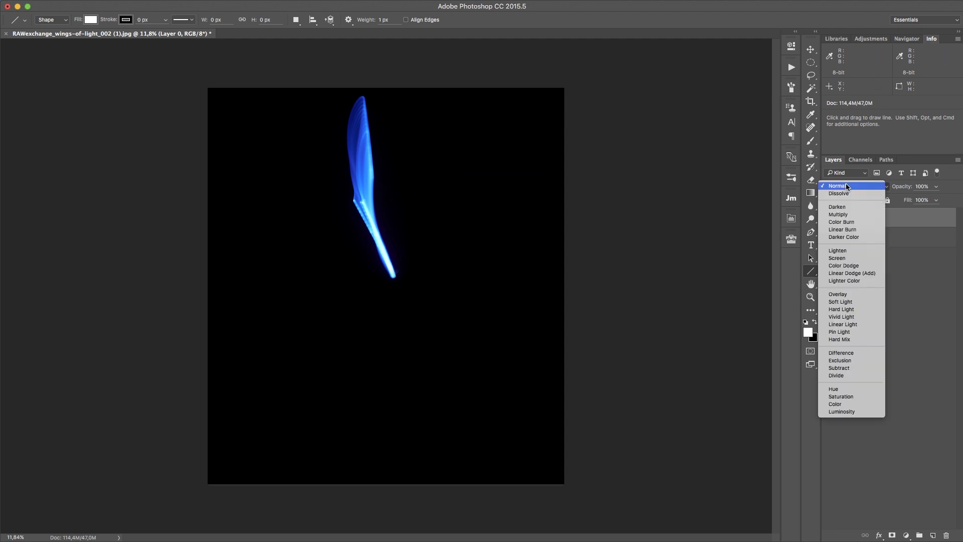
left_click(849, 260)
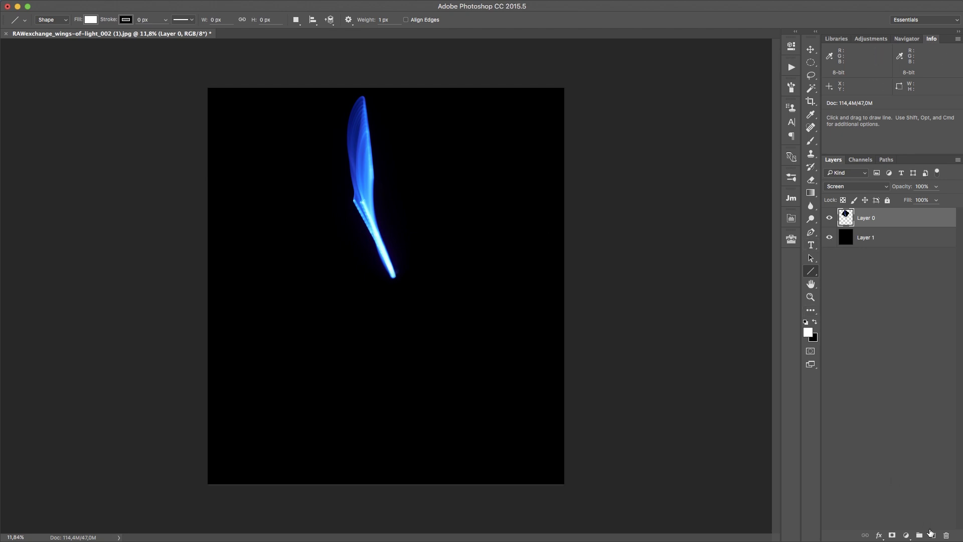
left_click(933, 535)
left_click_drag(904, 234, 903, 250)
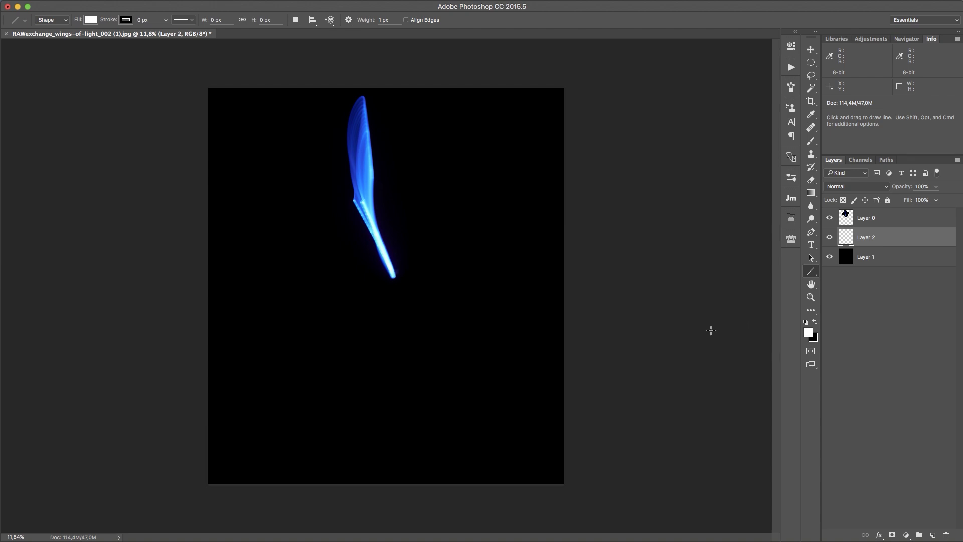
key("b")
key("bracketright")
key("bracketright")
key("bracketright")
key("bracketright")
key("bracketright")
key("bracketright")
key("bracketright")
key("bracketright")
key("bracketright")
key("bracketright")
key("bracketright")
key("bracketright")
key("bracketright")
key("bracketright")
key("bracketright")
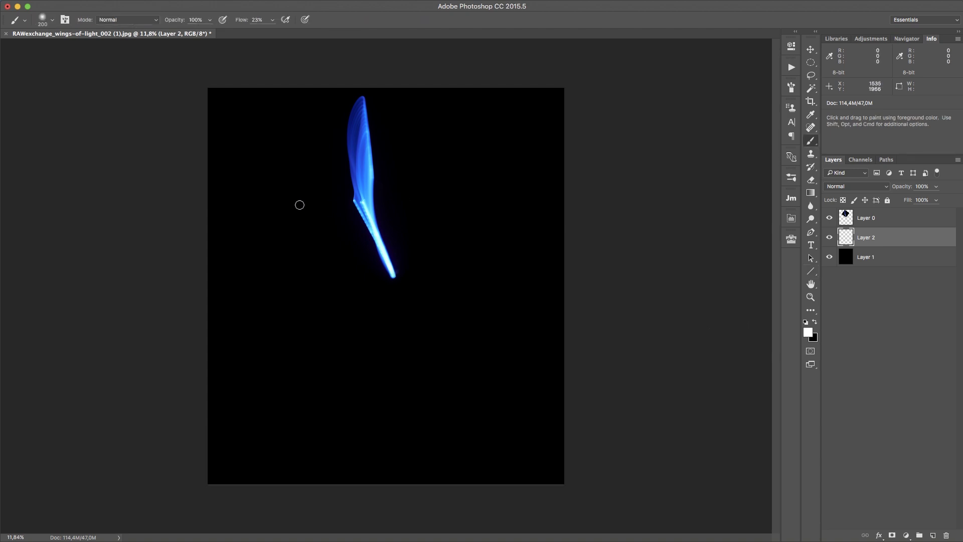
mouse_move(281, 215)
left_mouse_down()
mouse_move(513, 159)
mouse_move(252, 209)
left_mouse_up()
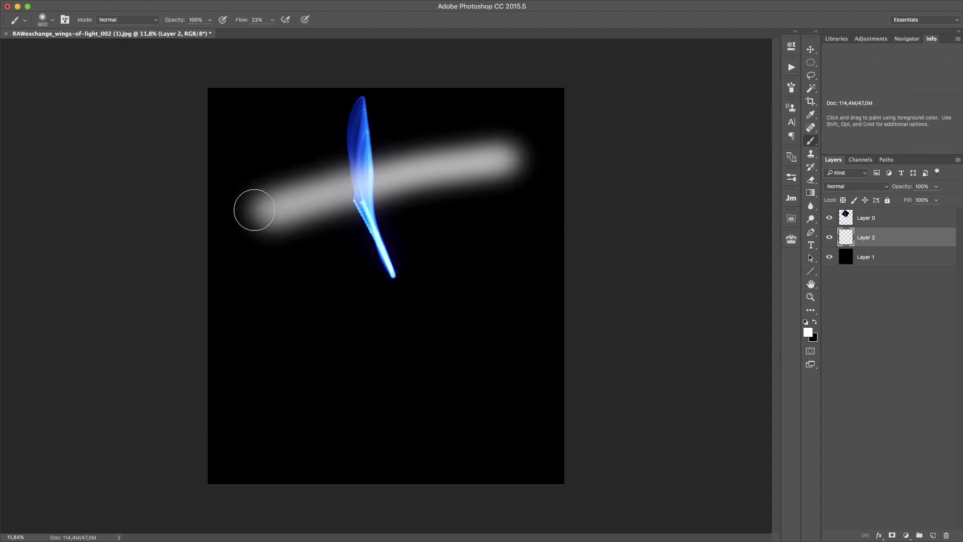
left_click(831, 218)
left_click(831, 217)
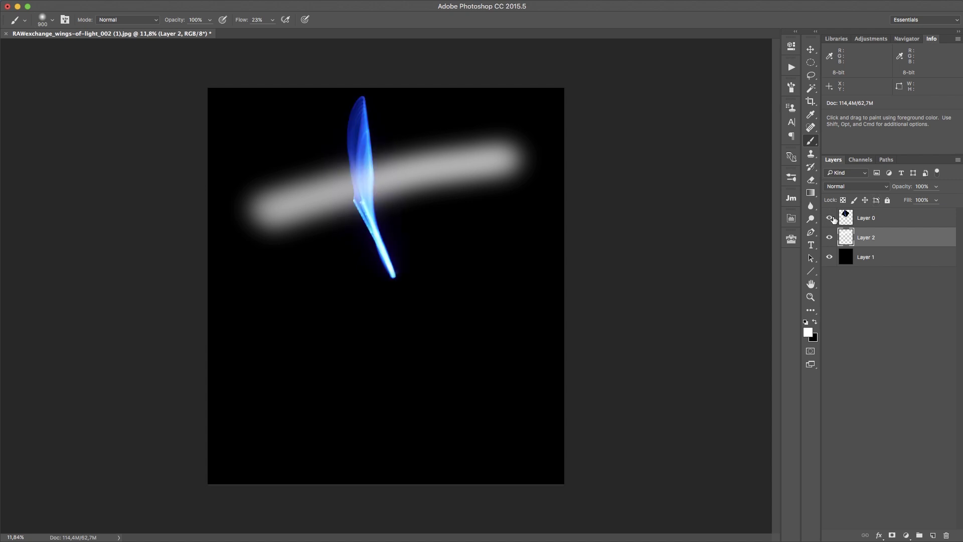
left_click(887, 217)
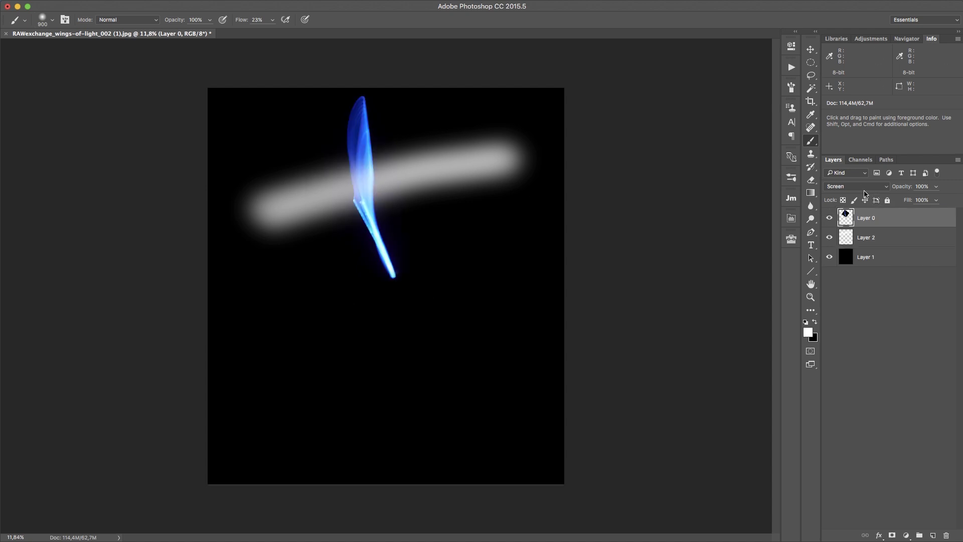
left_click(865, 187)
left_click(837, 121)
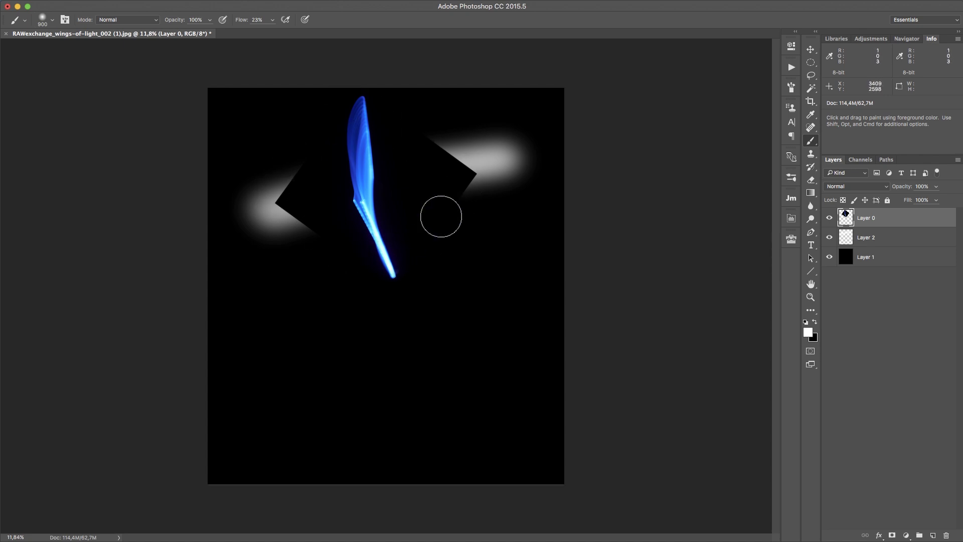
left_click(837, 186)
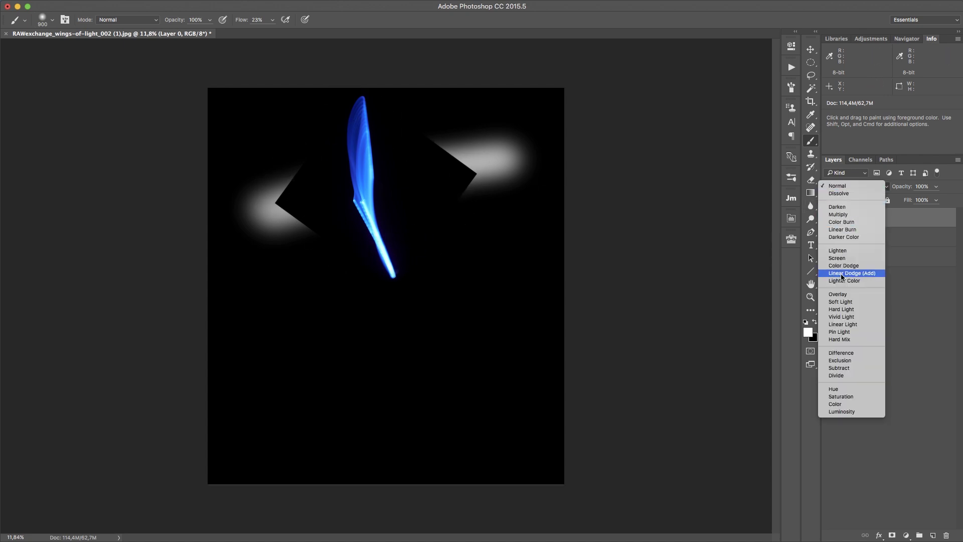
left_click(837, 258)
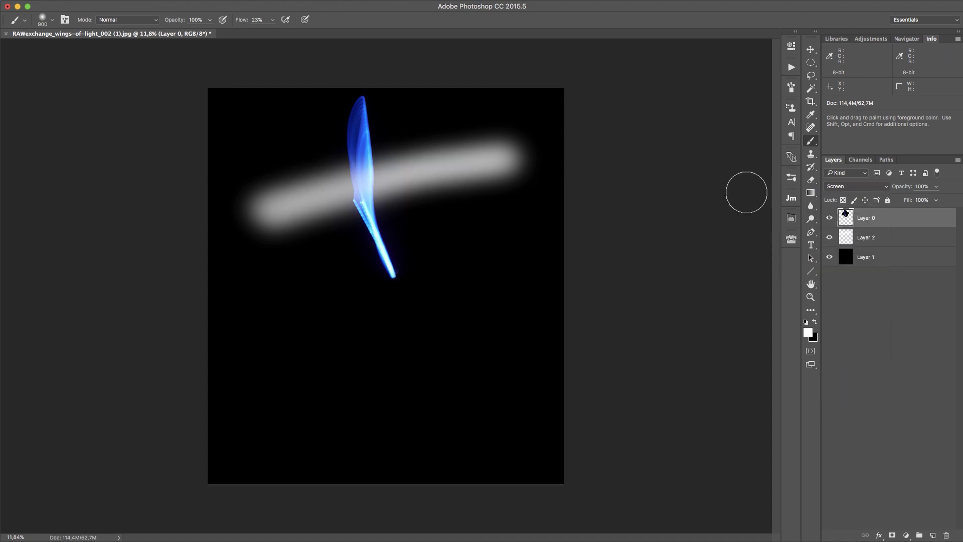
left_click(901, 237)
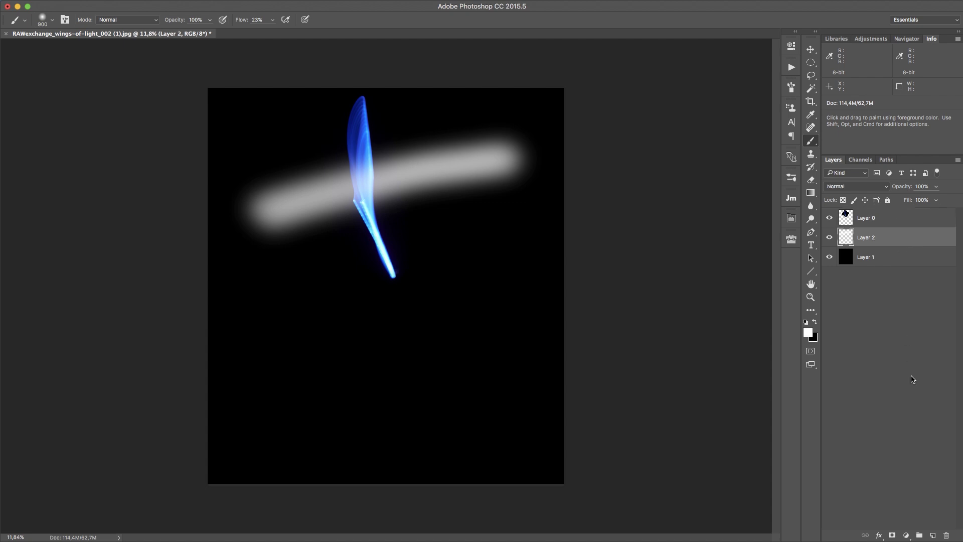
left_click(948, 536)
left_click(898, 224)
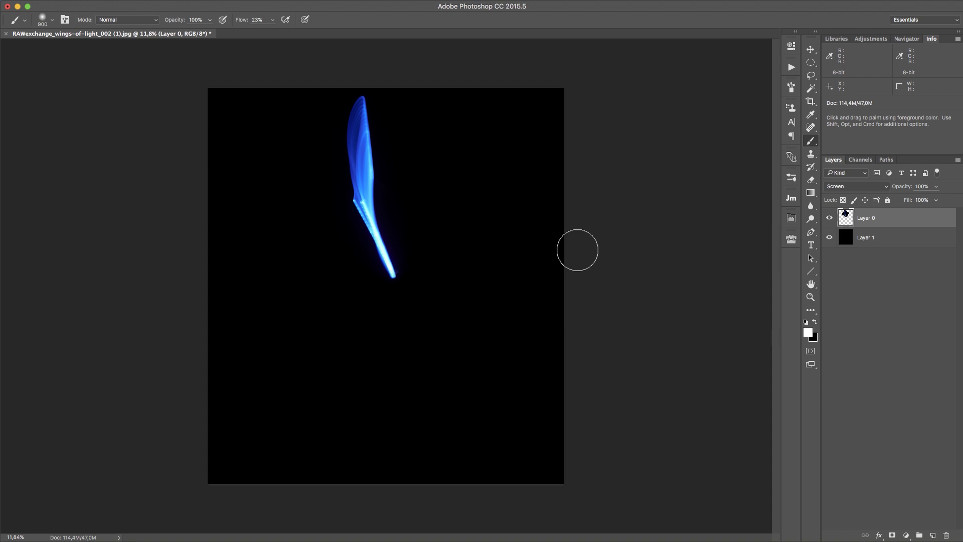
left_click(116, 1)
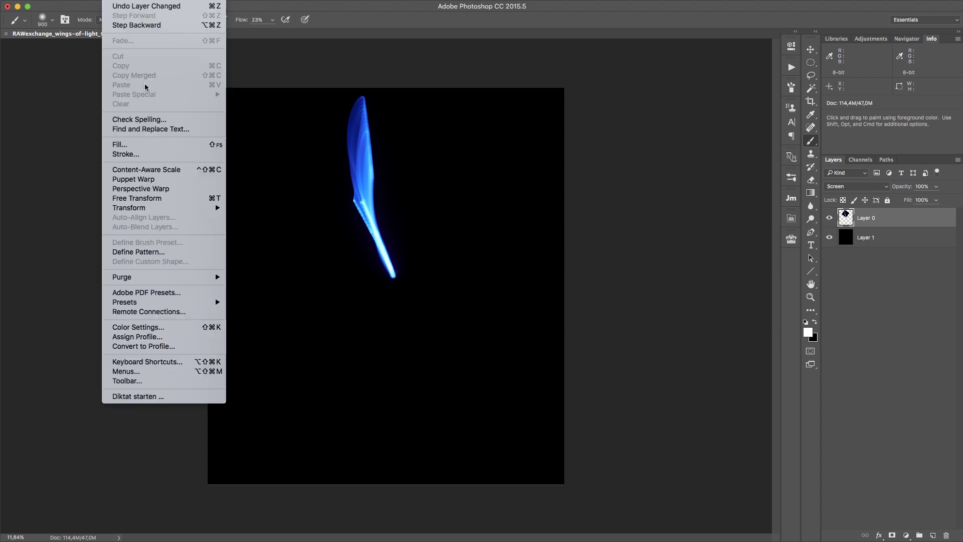
Step: Free Transform the wing with its pivot at the feather tip and rotate it to about 3.74°
mouse_move(162, 209)
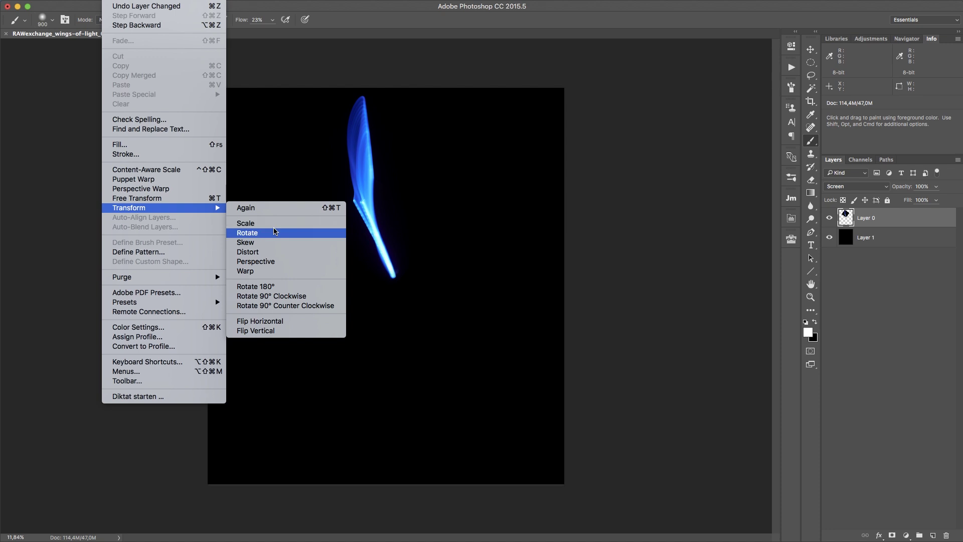
left_click(188, 199)
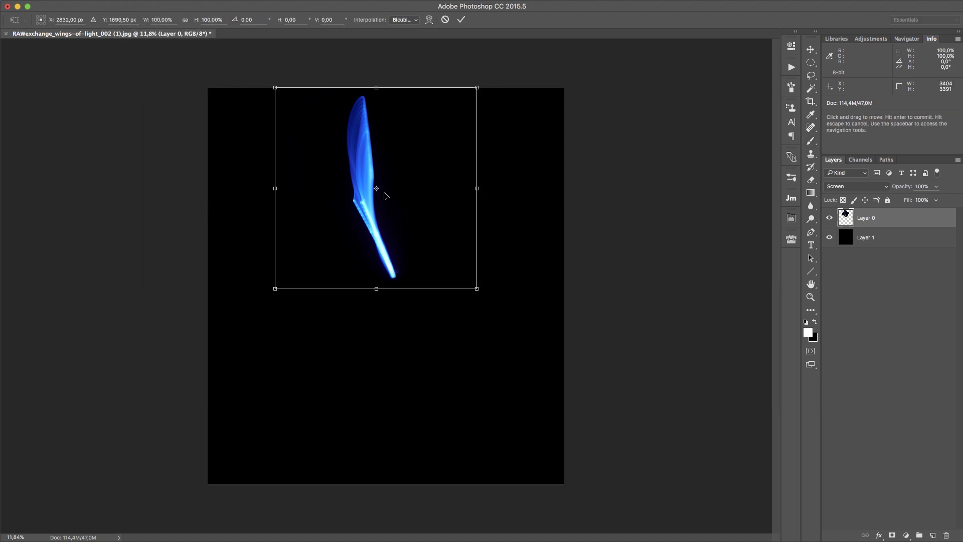
left_click_drag(377, 190, 394, 276)
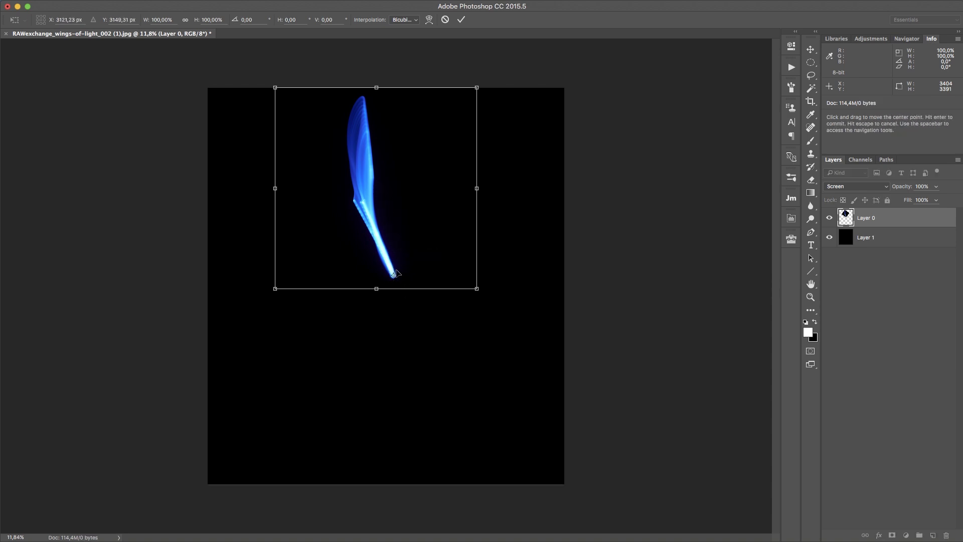
left_click_drag(516, 69, 442, 194)
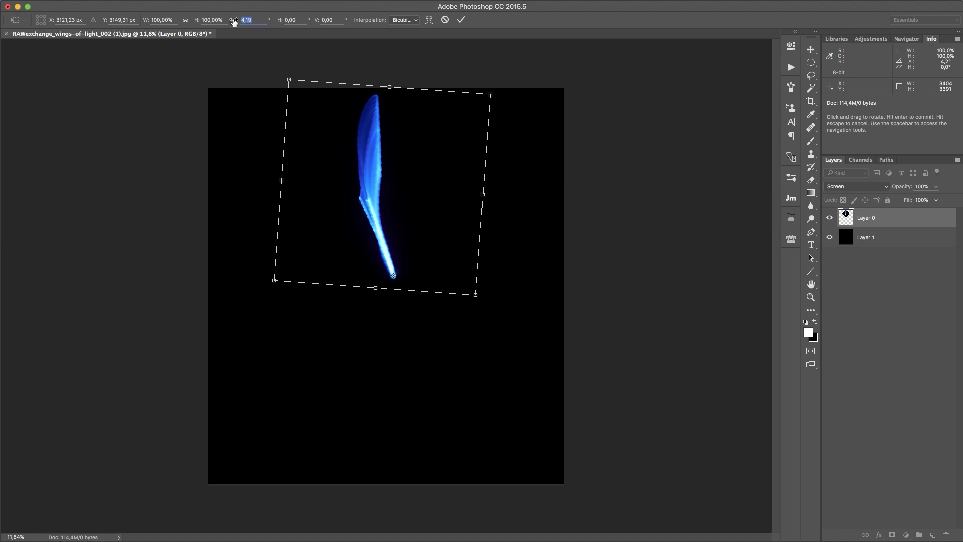
left_click_drag(233, 21, 208, 21)
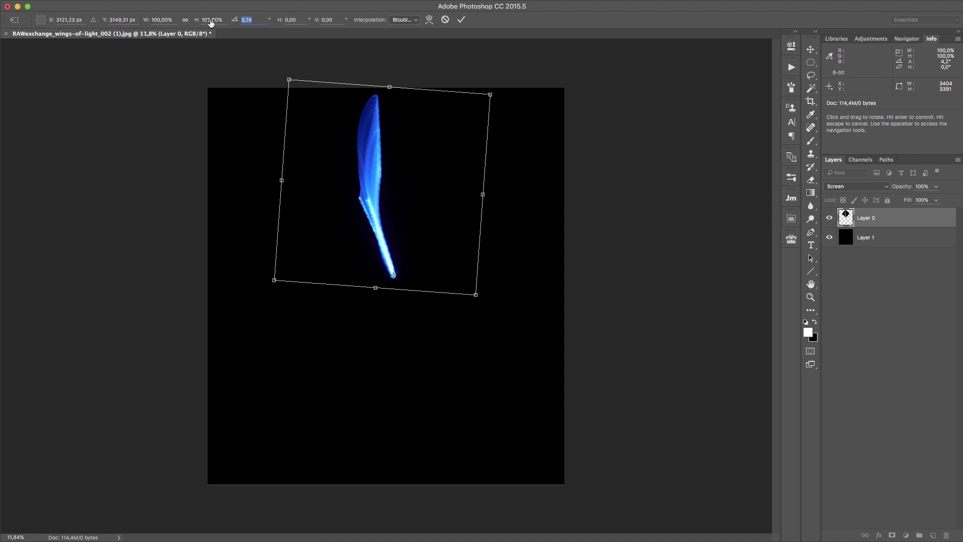
Step: Set the wing's rotation angle to exactly 18° around its tip and commit the transform
left_click(242, 22)
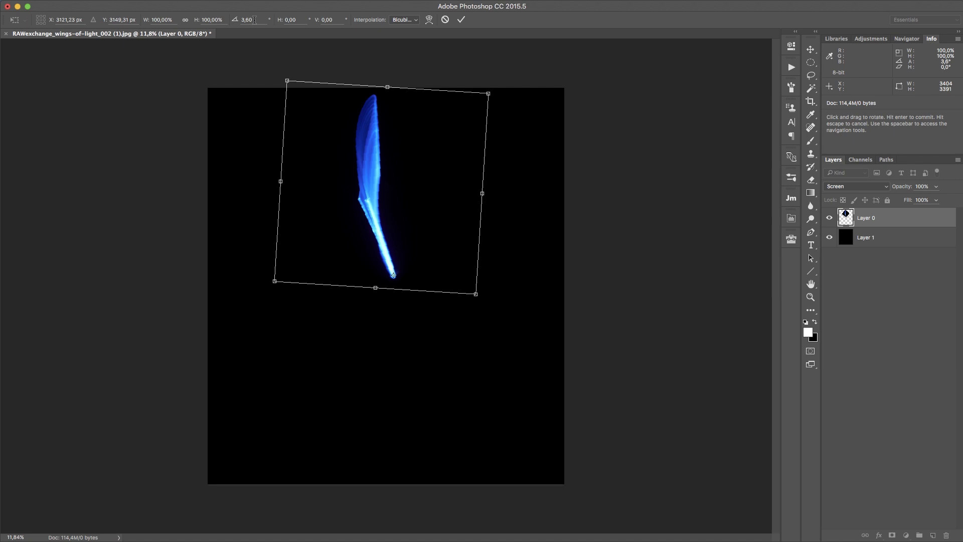
left_click(238, 20)
type("18")
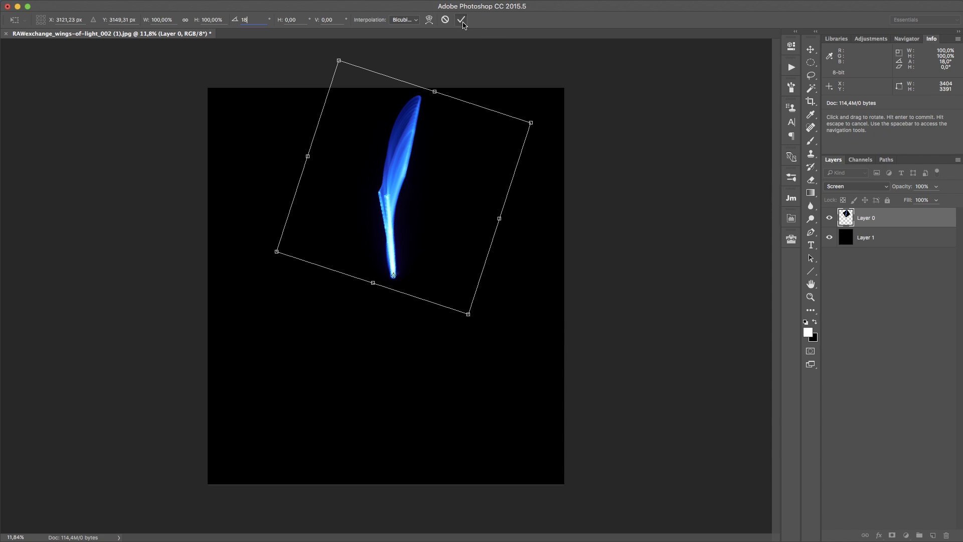
key("Return")
key("b")
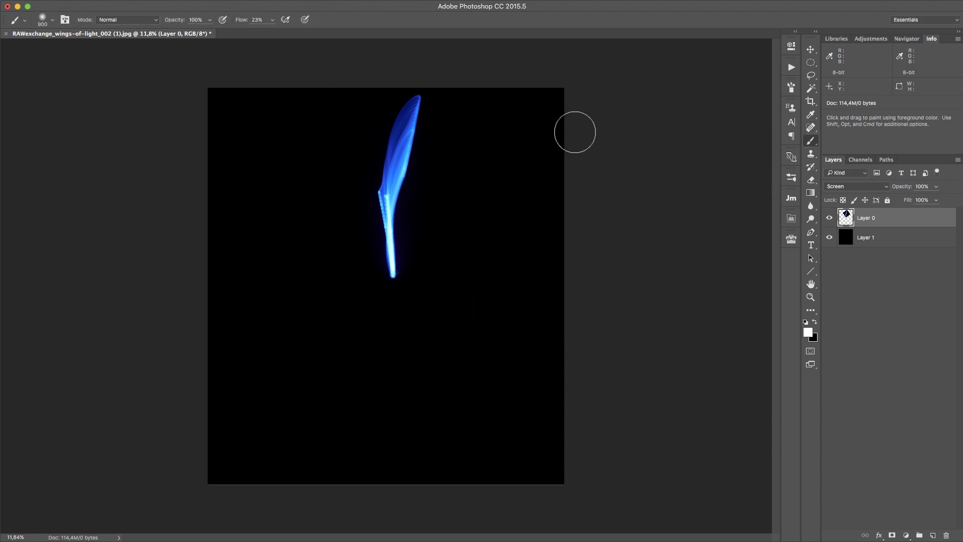
left_click(128, 2)
mouse_move(146, 210)
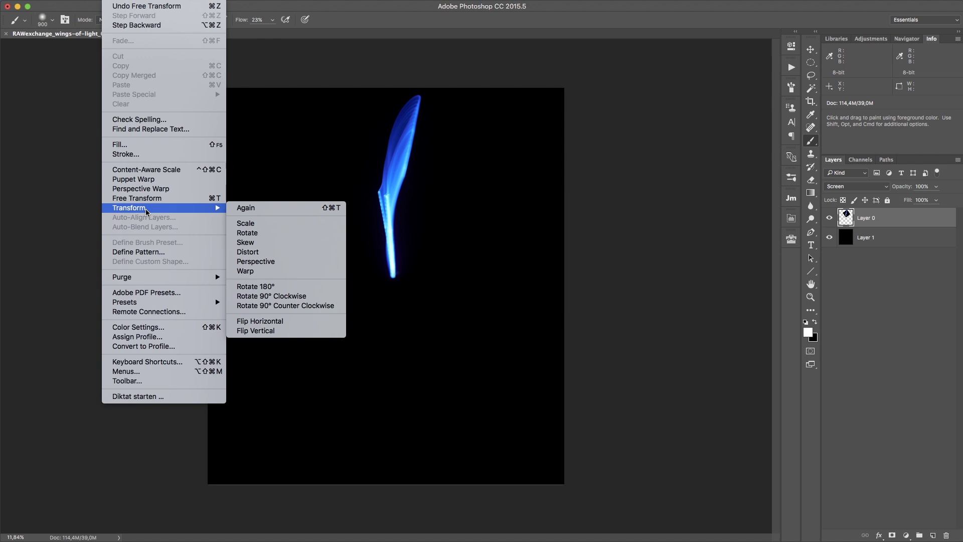
Step: Repeat the 18° rotation four times so the wing turns clockwise toward the lower right
left_click(337, 209)
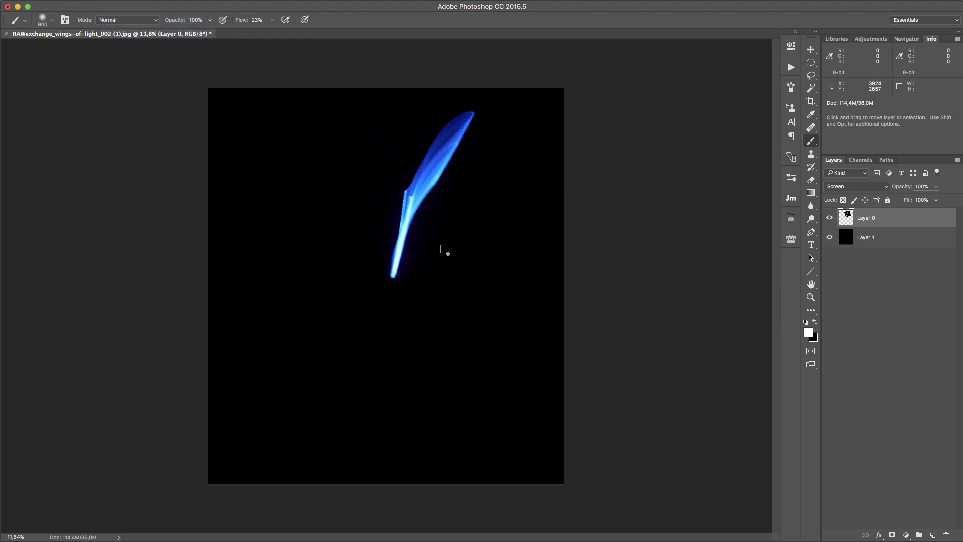
key("super+shift+t")
key("super+shift+t")
key("super+shift+t")
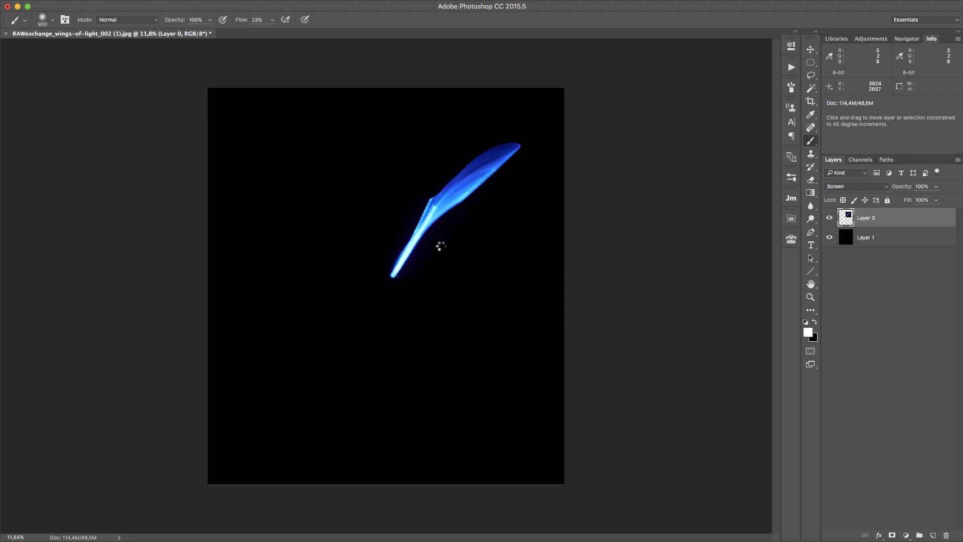
key("super+shift+t")
key("super+shift+t")
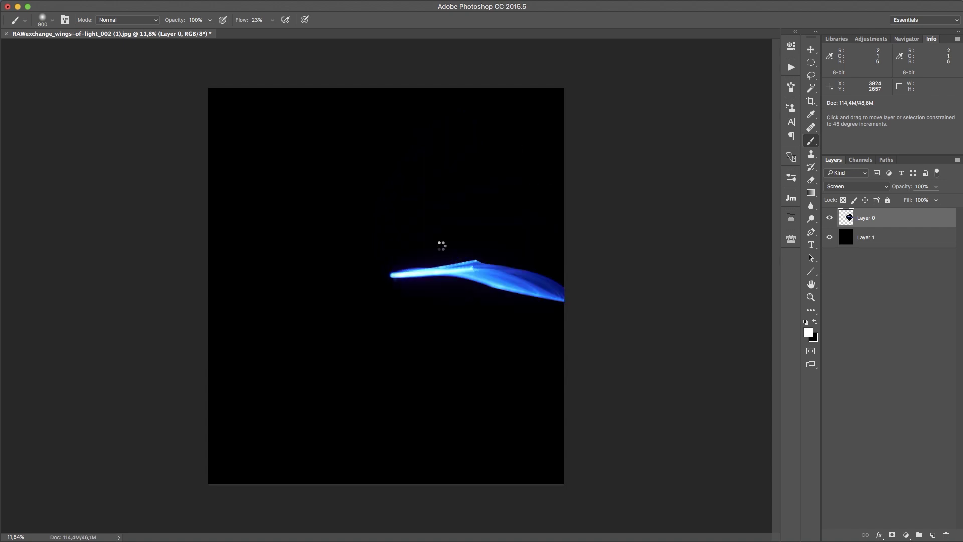
key("super+shift+t")
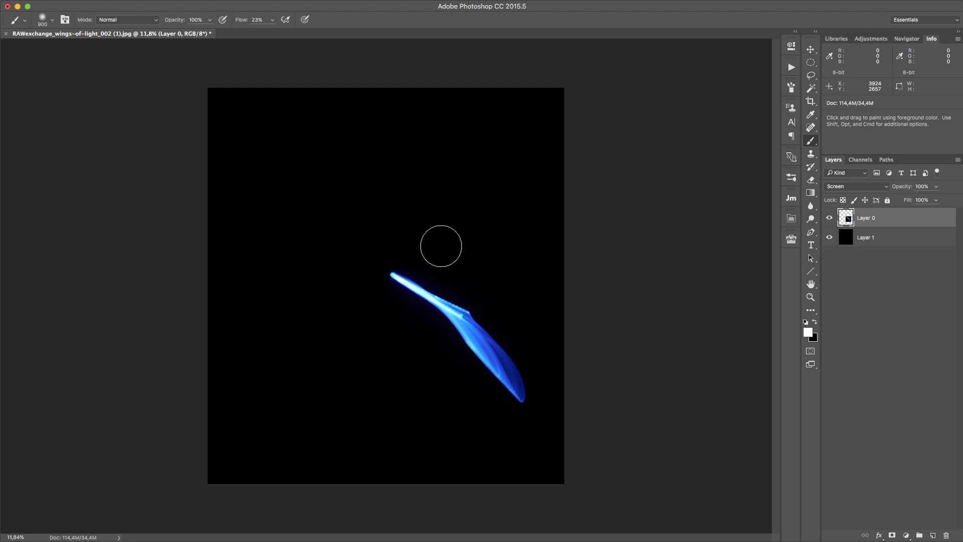
Step: Duplicate the wing with the same rotation applied onto Layer 0 copy using Shift+Opt+Cmd+T
key("super")
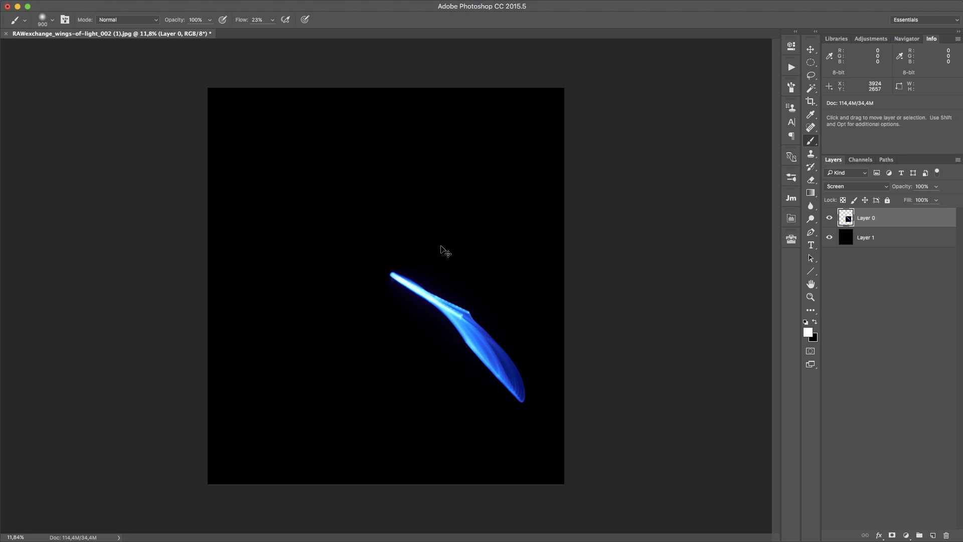
key("shift+alt")
key("super+shift+alt+t")
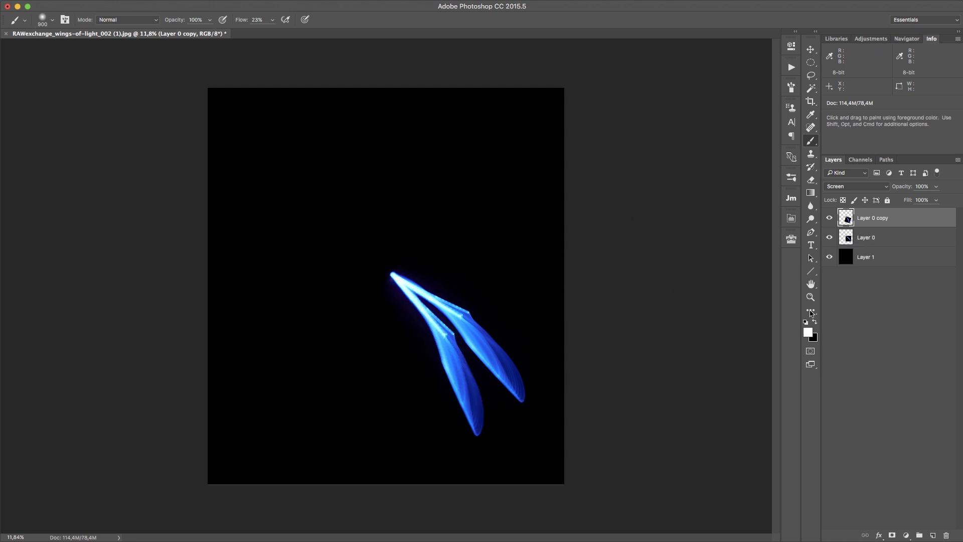
Step: With the Move tool, keep adding rotated wing copies until the 20-wing wheel closes, then select the copies
left_click(809, 50)
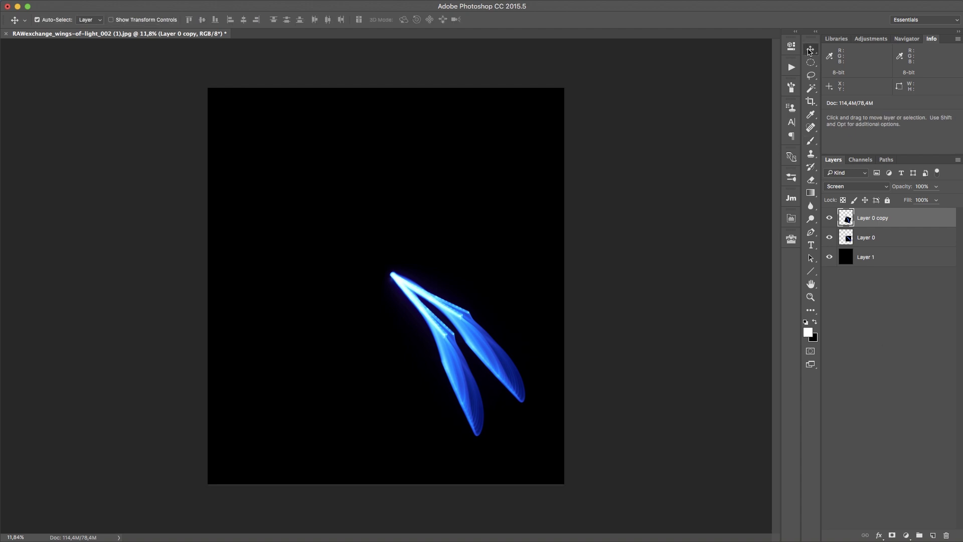
key("super+alt+shift+t")
key("super+alt+shift+t")
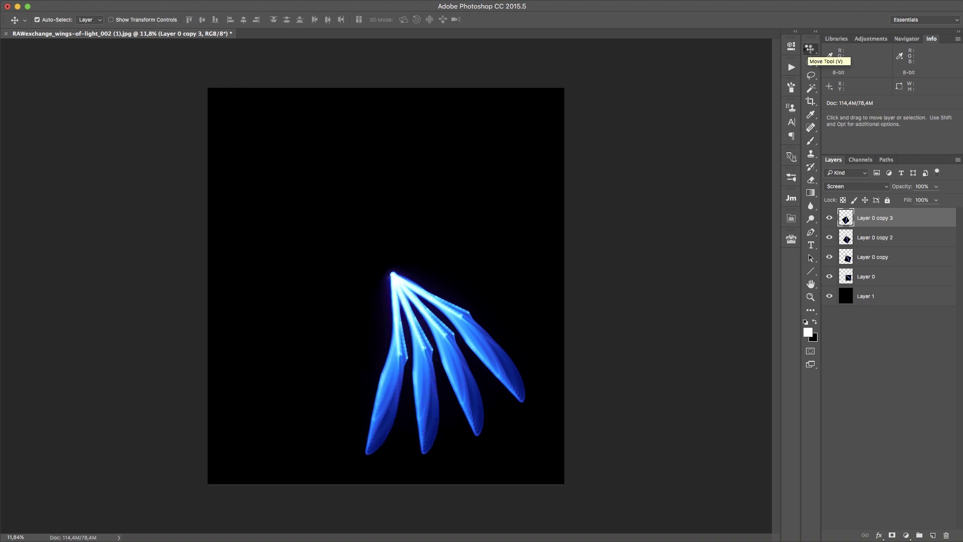
key("super+alt+shift+t")
key("super+alt+shift+t")
key("super+alt+shift+t")
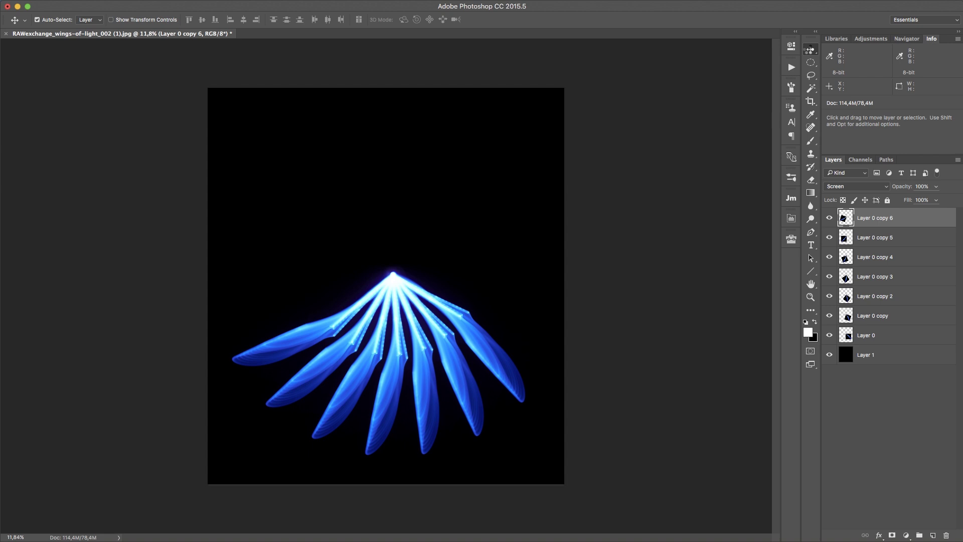
key("super+alt+shift+t")
key("super+alt+shift+t")
key("super+alt+shift+t")
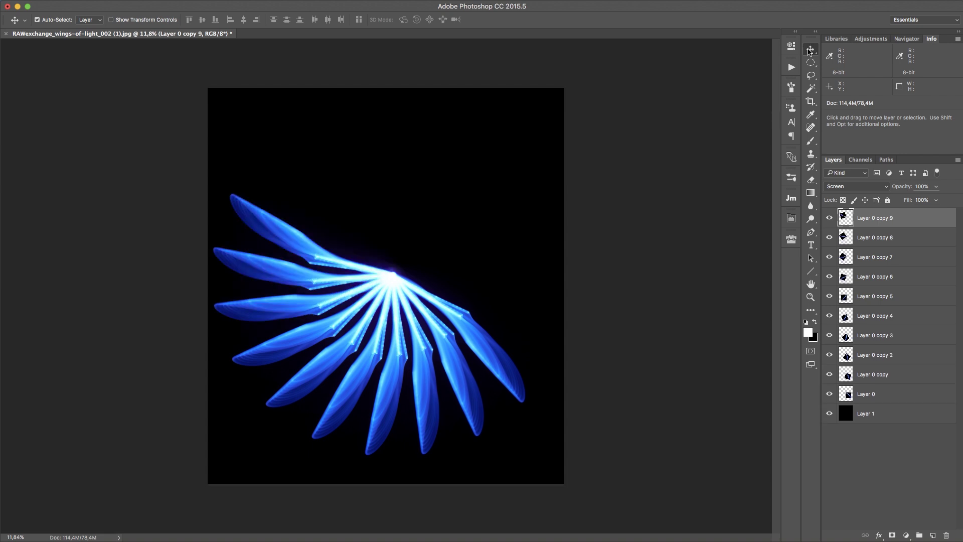
key("super+alt+shift+t")
key("super+alt+shift+t")
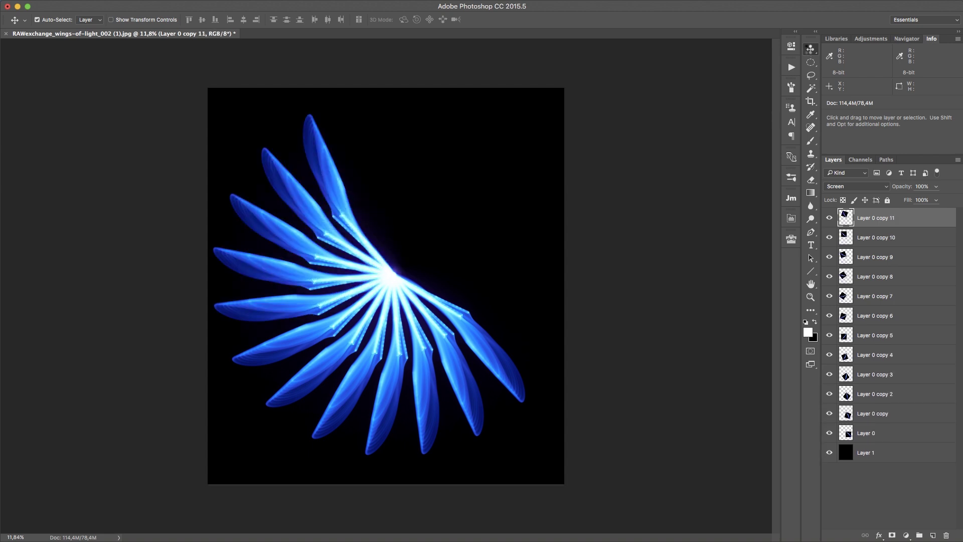
key("super+alt+shift+t")
key("super+alt+shift+t")
key("super+alt+shift+t")
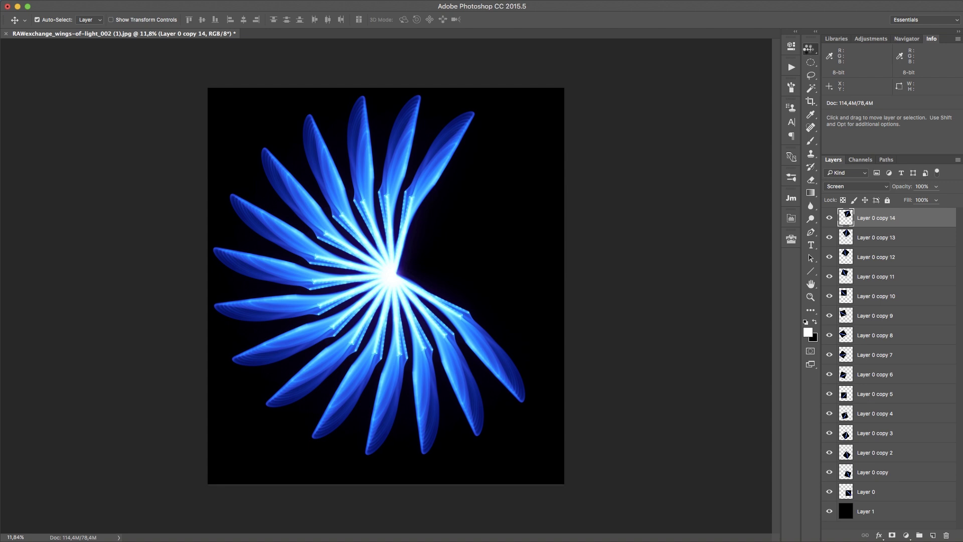
key("super+alt+shift+t")
key("super+alt+shift+t")
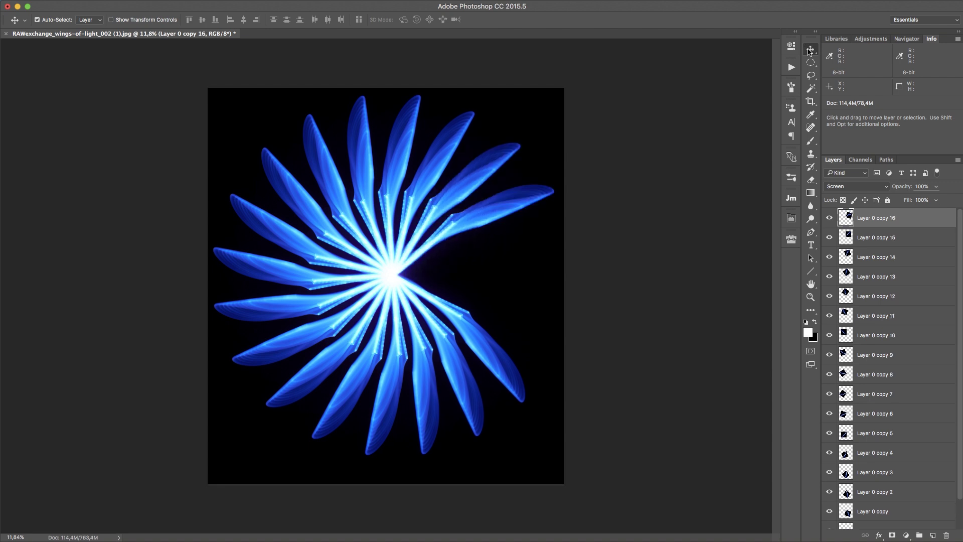
key("super+alt+shift+t")
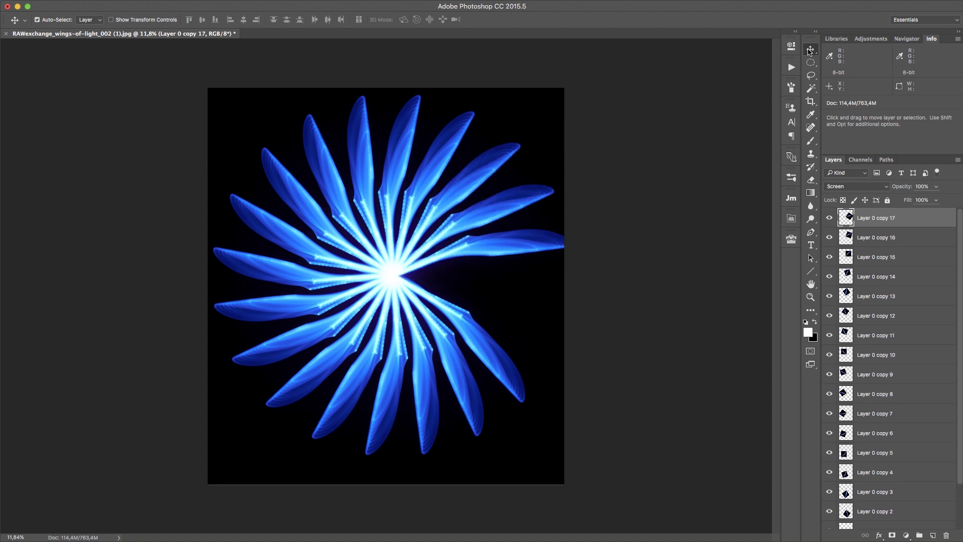
key("super+alt+shift+t")
key("super+alt+shift+t")
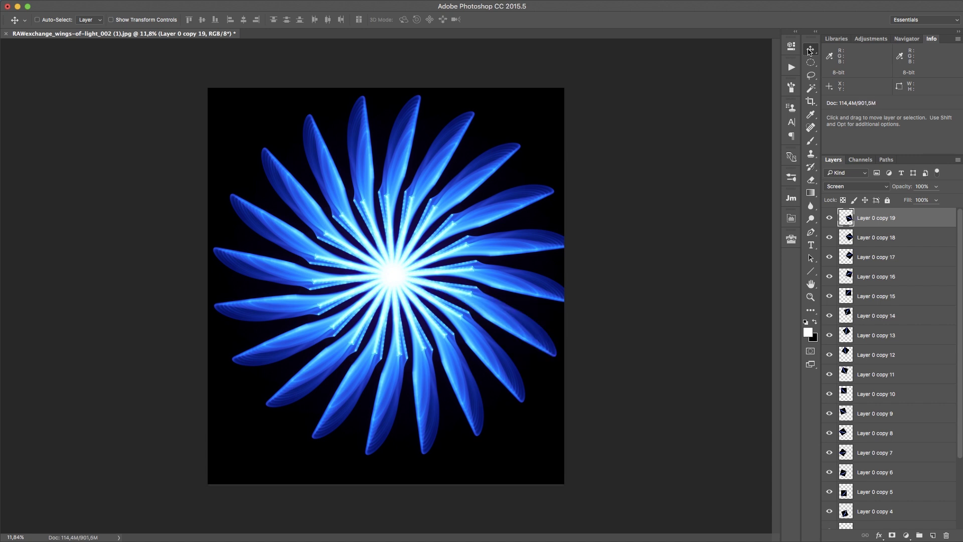
scroll(906, 401, "down", 5)
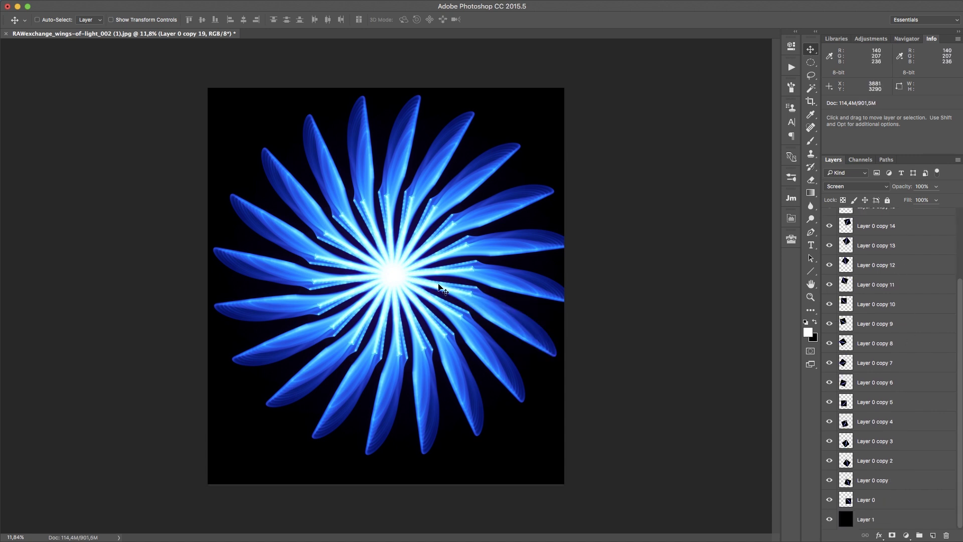
left_click(917, 484, "shift")
Step: Delete the wing copies, then rotate the remaining wing 18° about its stem tip and scale it to about 87%
left_click(947, 536)
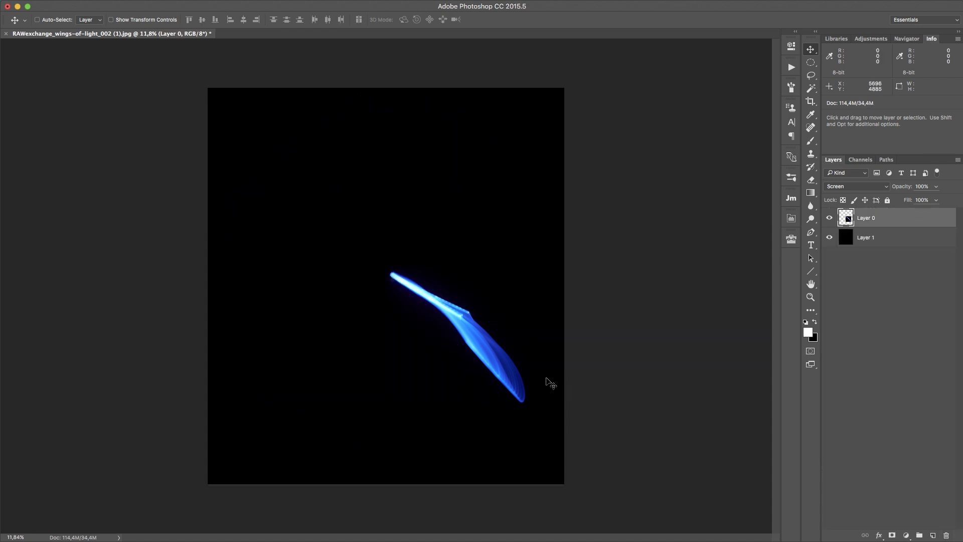
key("super")
left_click_drag(458, 334, 394, 275)
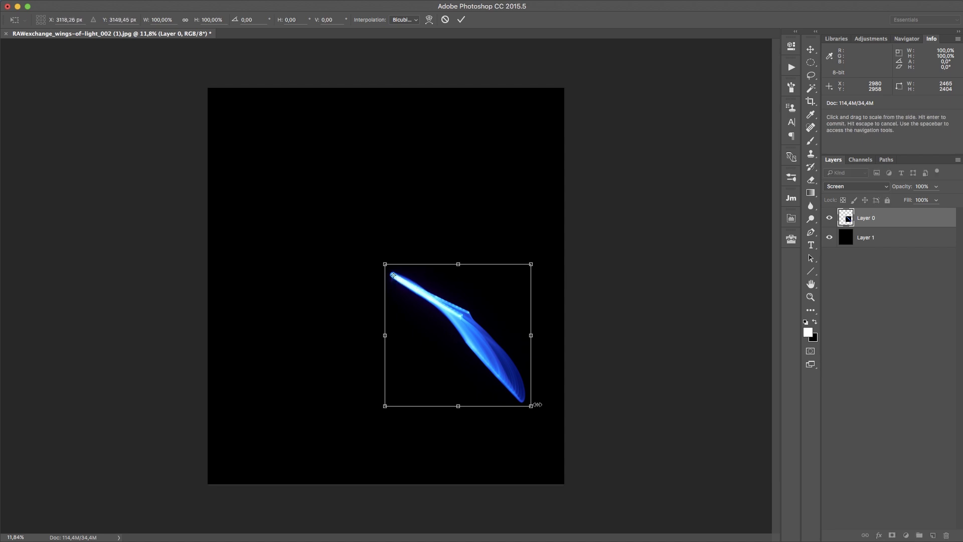
left_click(251, 19)
type("18")
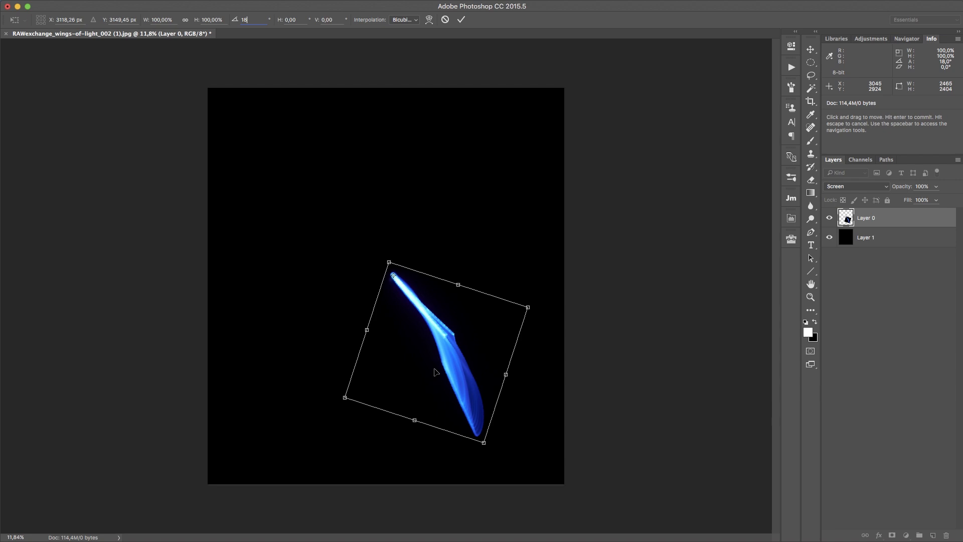
left_click_drag(485, 442, 470, 418)
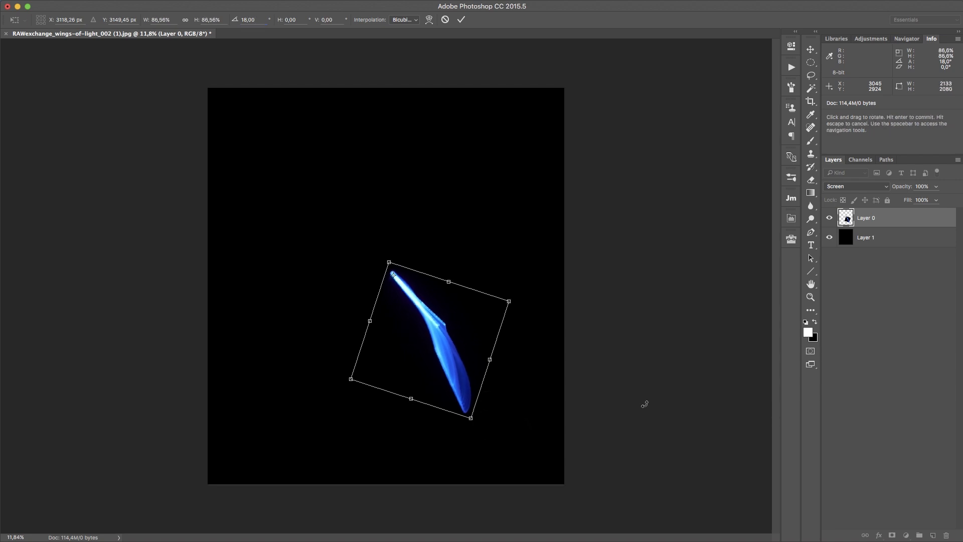
key("Return")
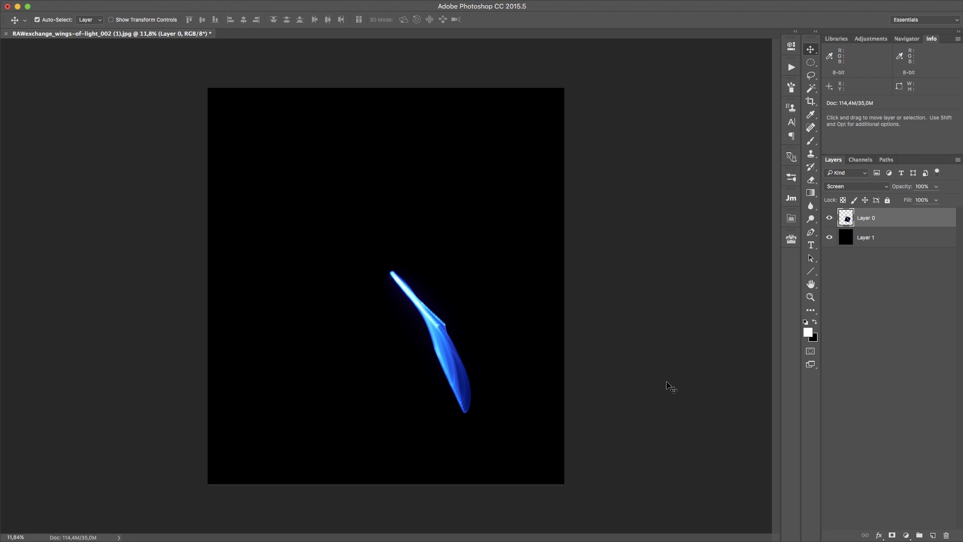
Step: Repeat the rotate-and-shrink duplicate to make twenty smaller wing copies, up to Layer 0 copy 20
key("super+alt+shift+t")
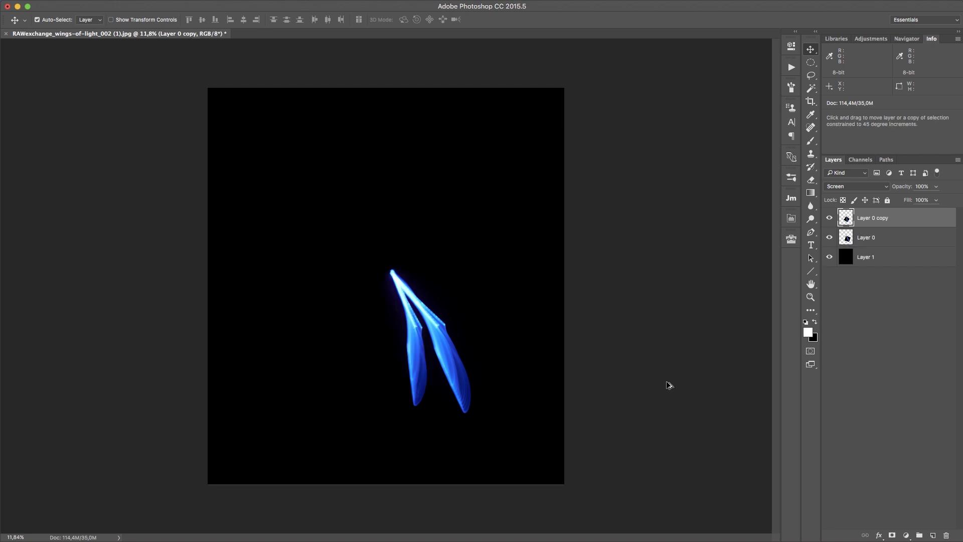
key("super+alt+shift+t")
key("super+alt+shift+t")
key("super+alt+shift+t")
key("super+alt+shift+t")
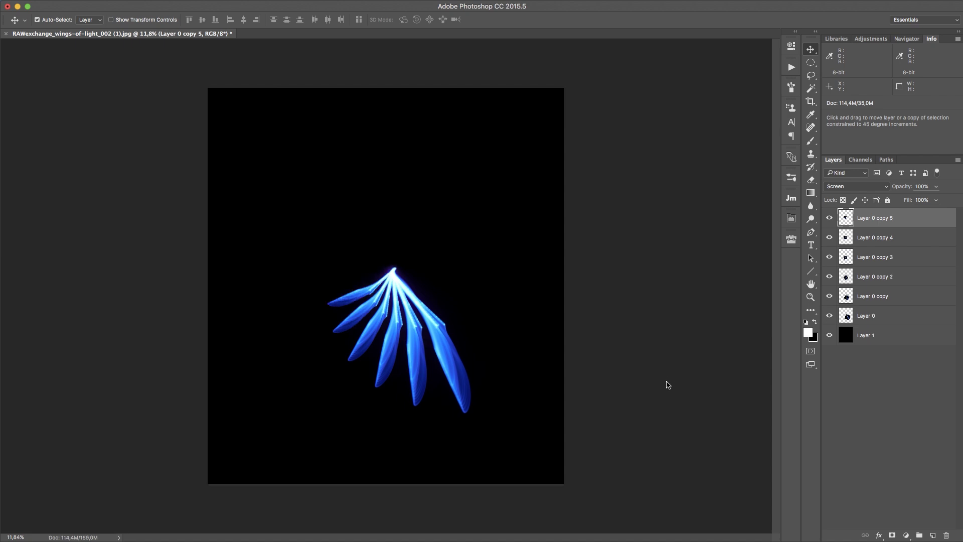
key("super+alt+shift+t")
key("super+alt+shift+t")
key("super+alt+shift+t")
key("super+alt+shift+t")
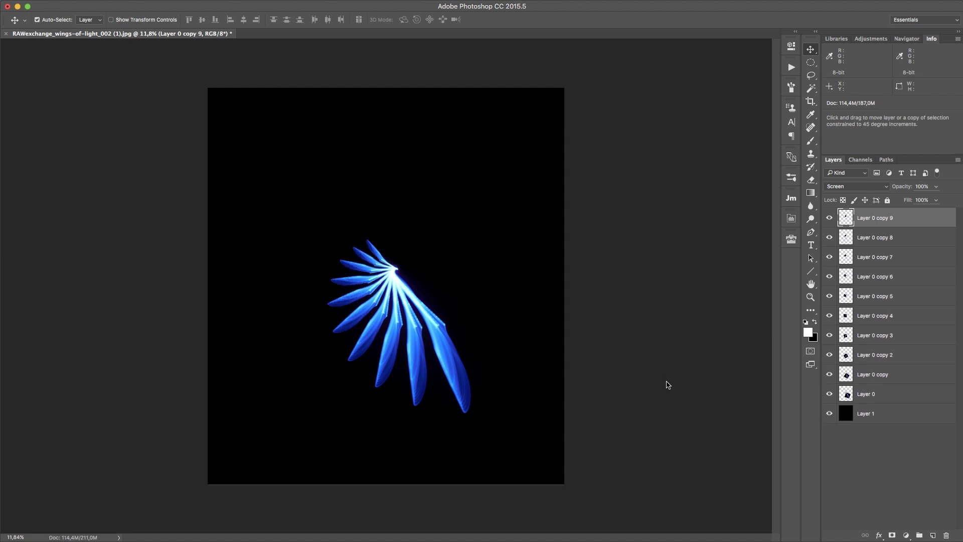
key("super+alt+shift+t")
key("super+alt+shift+t")
key("super+alt+shift+t")
key("super+alt+shift+t")
key("super+alt+shift+t")
key("super+alt+shift+t")
key("super+alt+shift+t")
key("super+alt+shift+t")
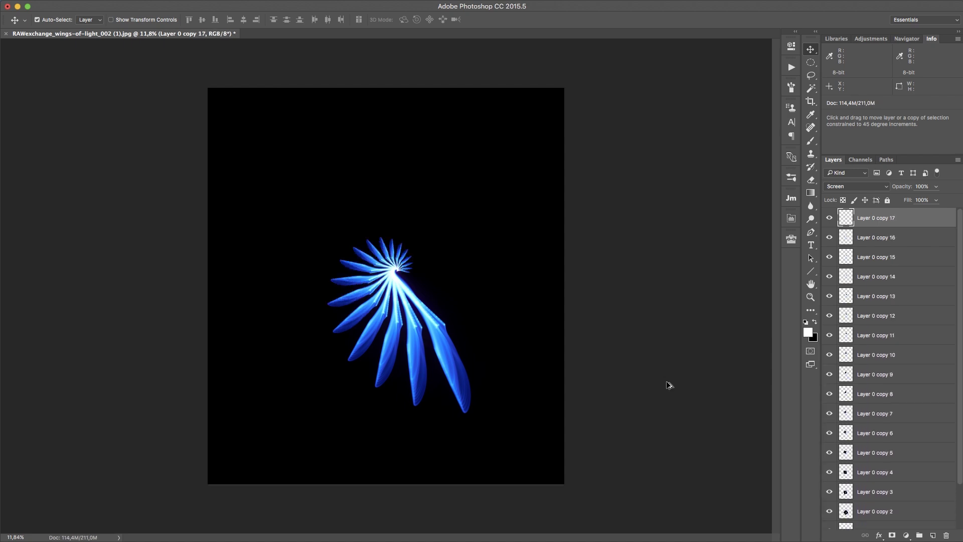
key("super+alt+shift+t")
key("super+alt+shift+t")
key("super+alt+shift+t")
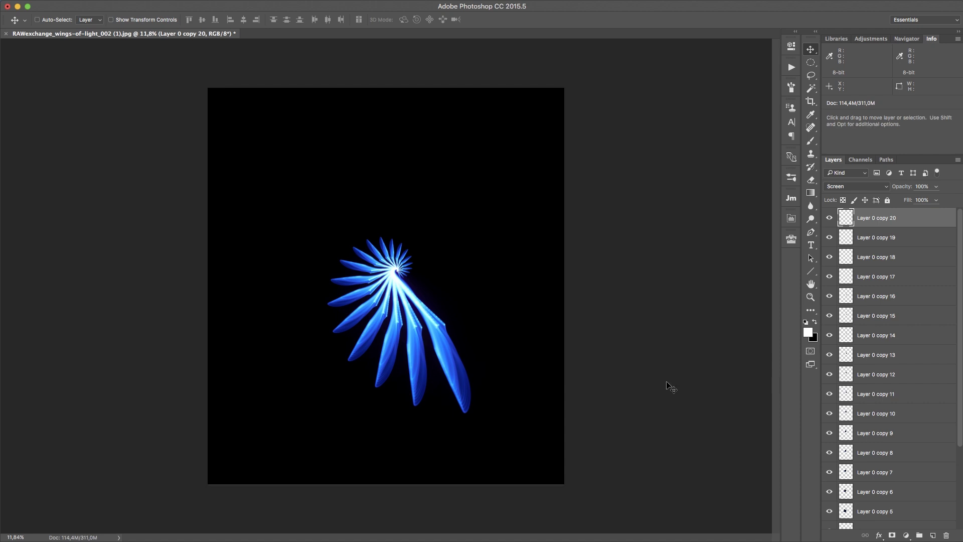